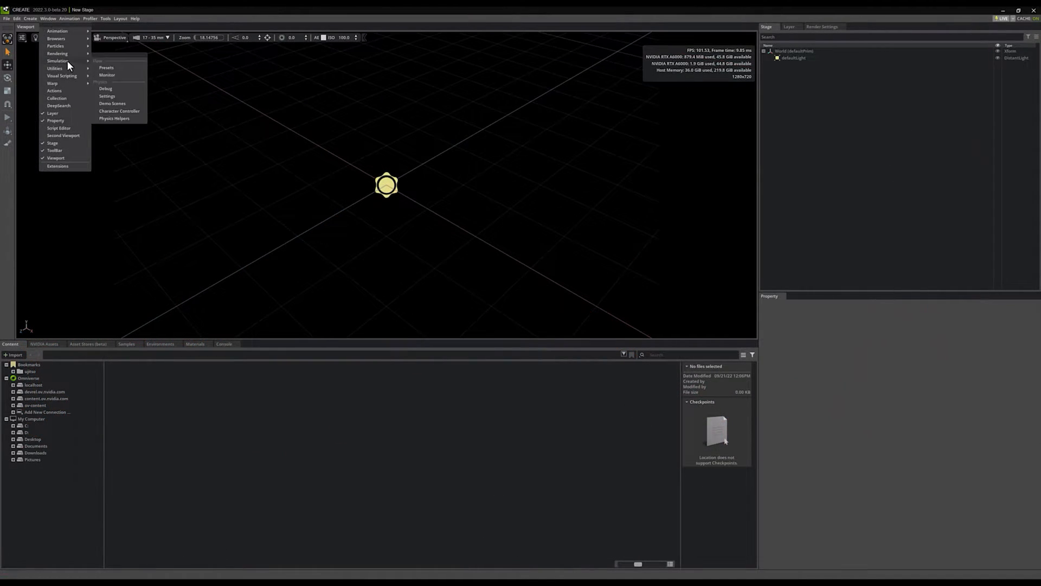
# - Open the Data Adapter utility window and move it slightly higher over the viewport
pyautogui.moveTo(68, 68)
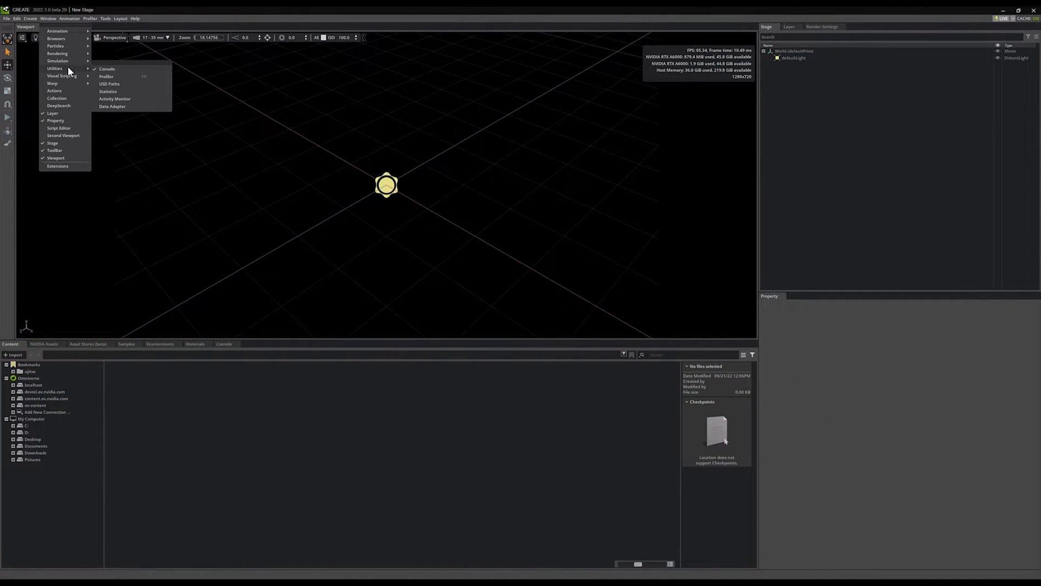
pyautogui.click(116, 105)
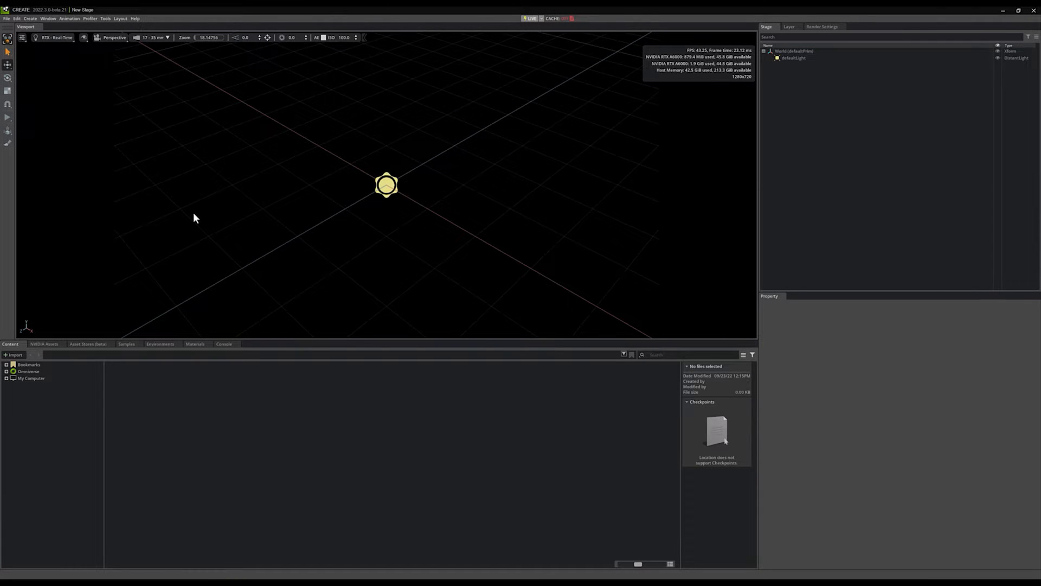
pyautogui.click(52, 17)
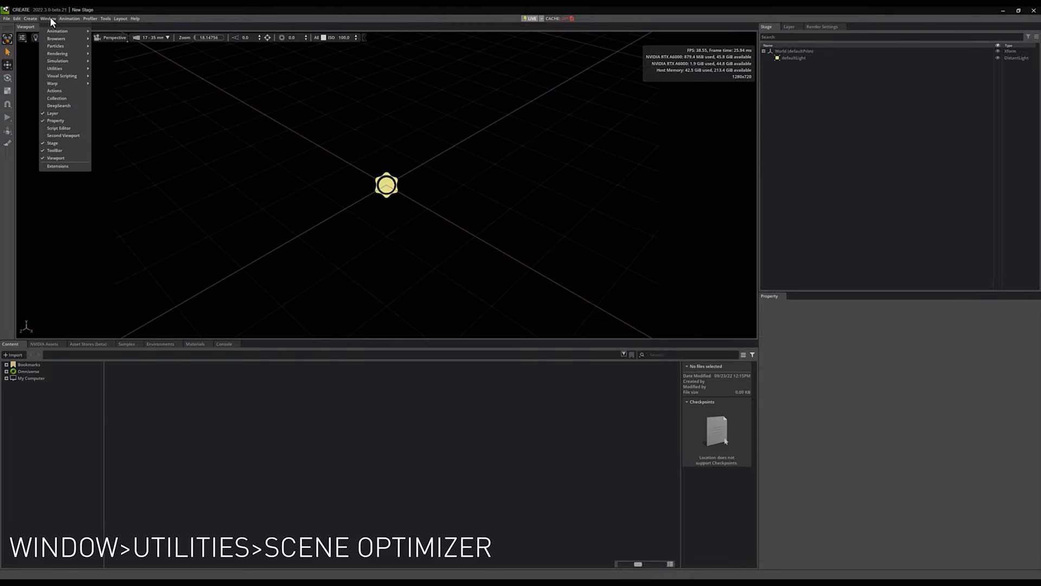
pyautogui.moveTo(70, 70)
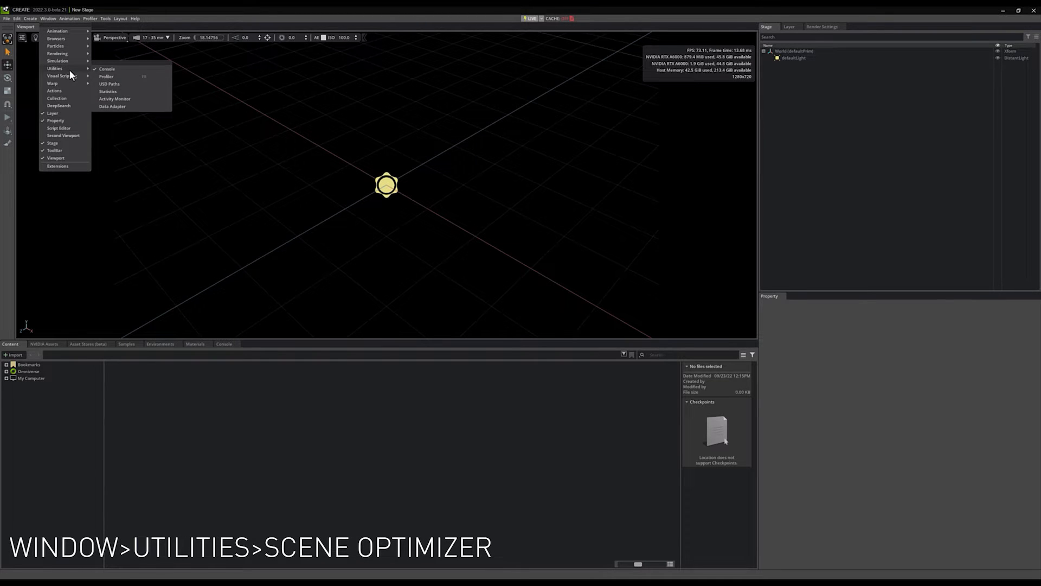
pyautogui.click(126, 105)
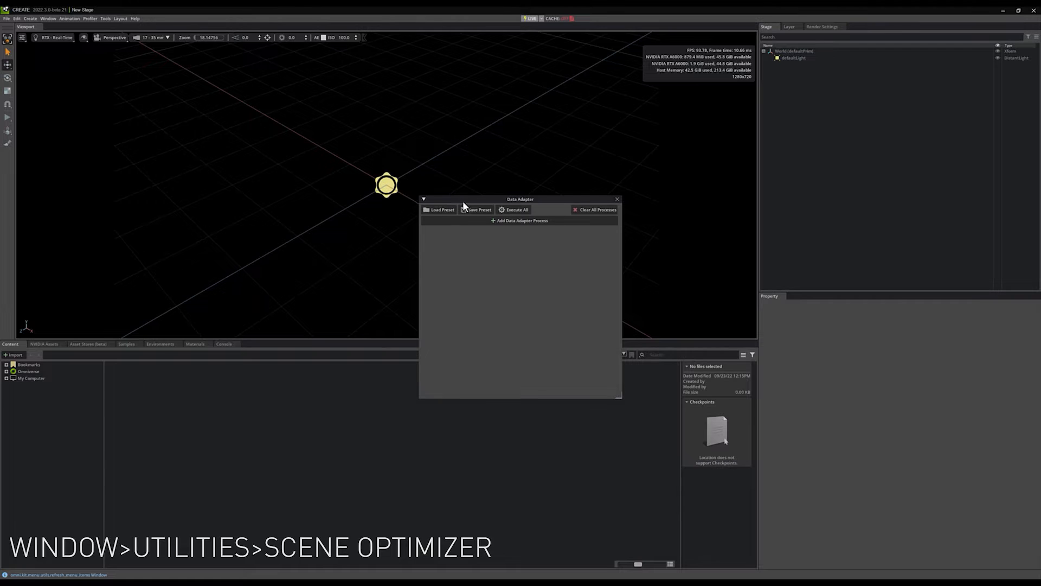
pyautogui.moveTo(464, 201); pyautogui.dragTo(454, 173)
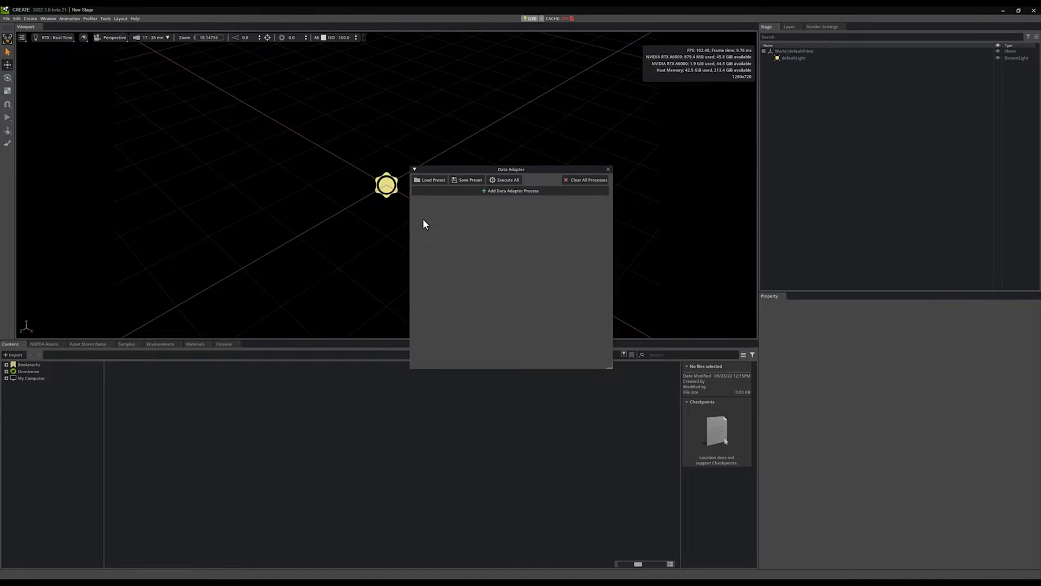
# - Add a Merge Static Meshes process and set /World/Cylinder and /World/Cone as the static meshes to merge
pyautogui.click(427, 190)
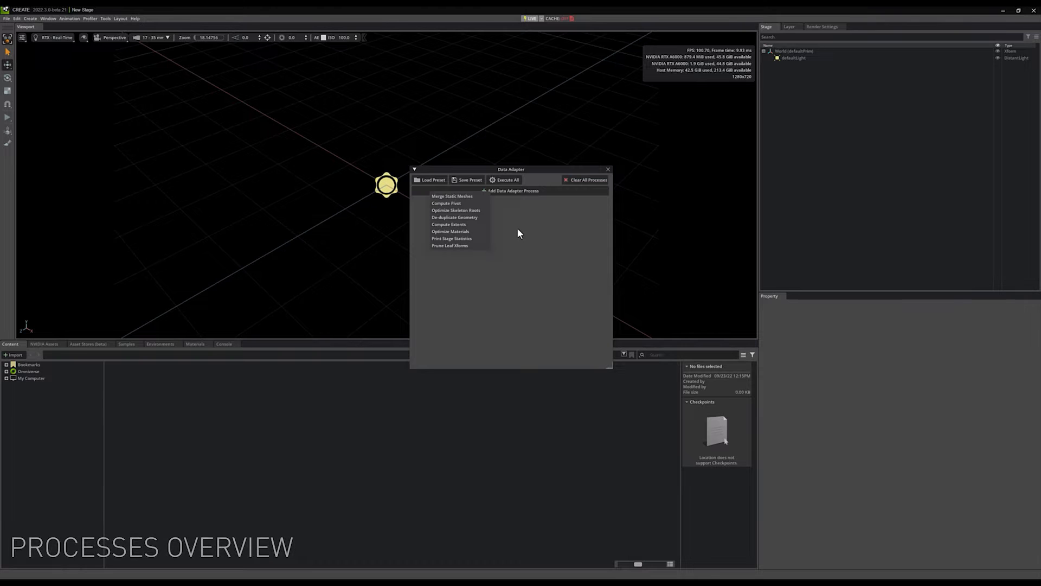
pyautogui.click(467, 197)
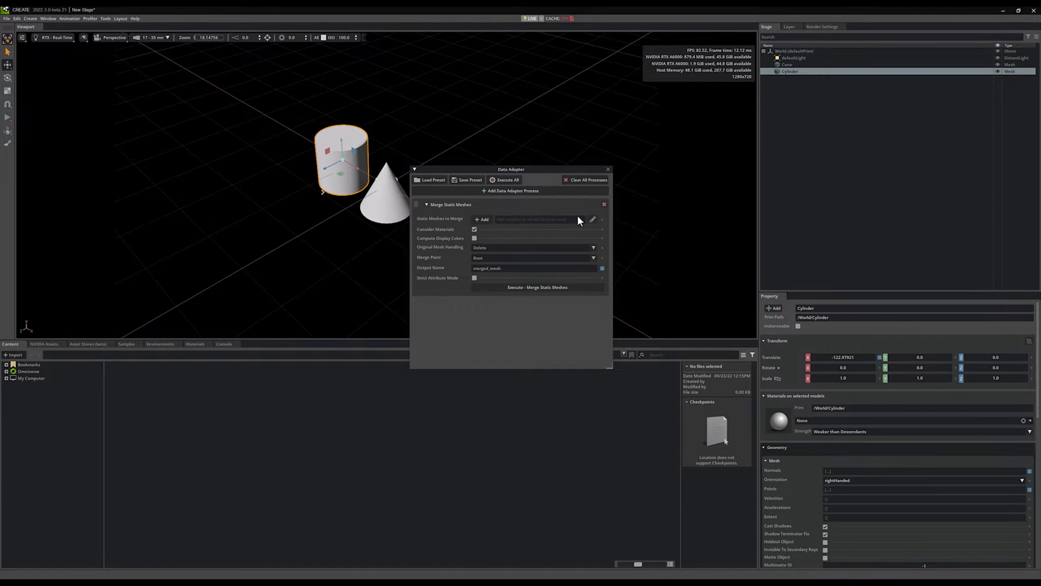
pyautogui.click(484, 219)
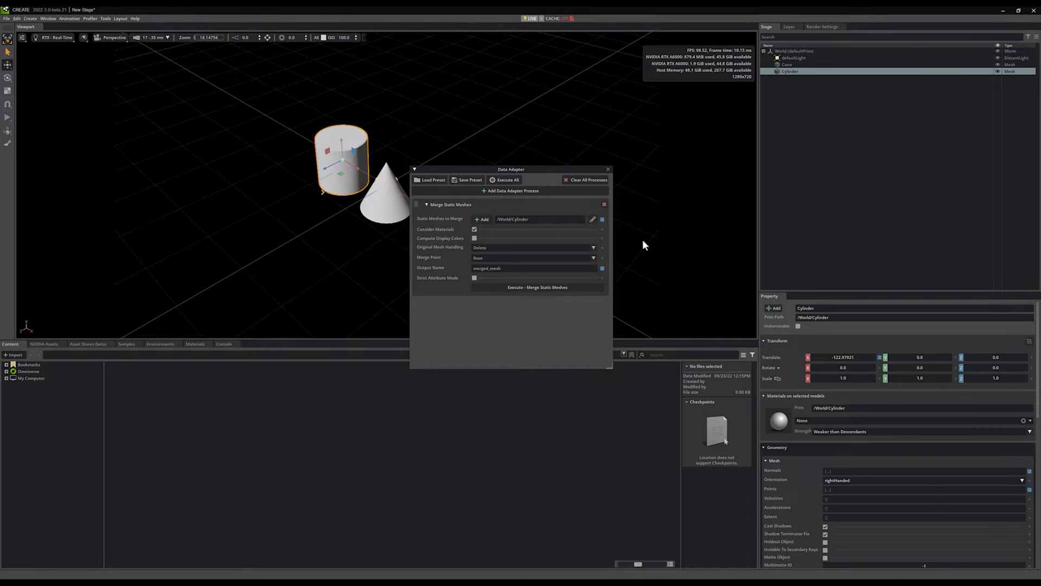
pyautogui.click(591, 221)
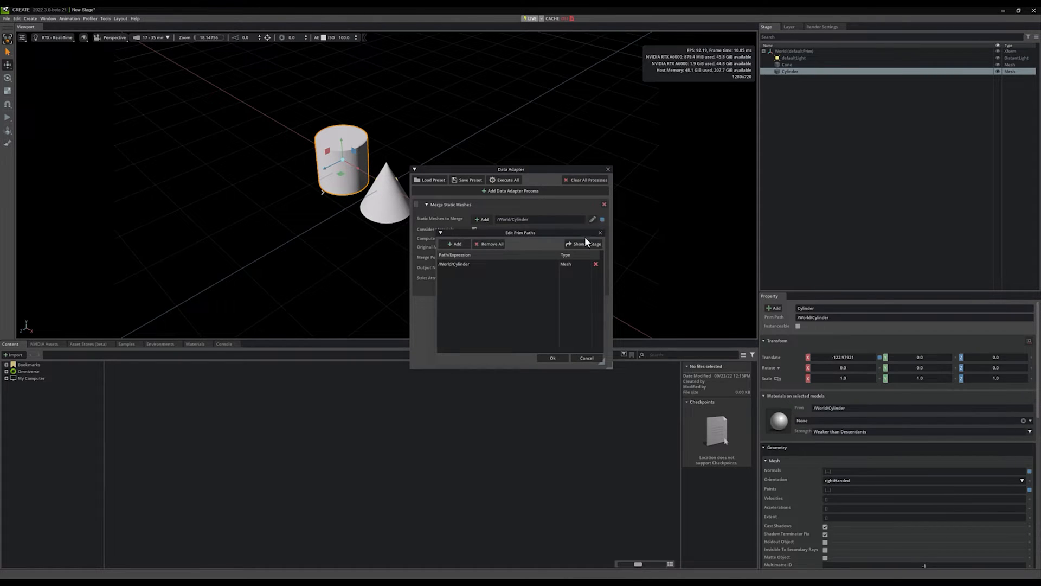
pyautogui.click(787, 64)
pyautogui.click(457, 244)
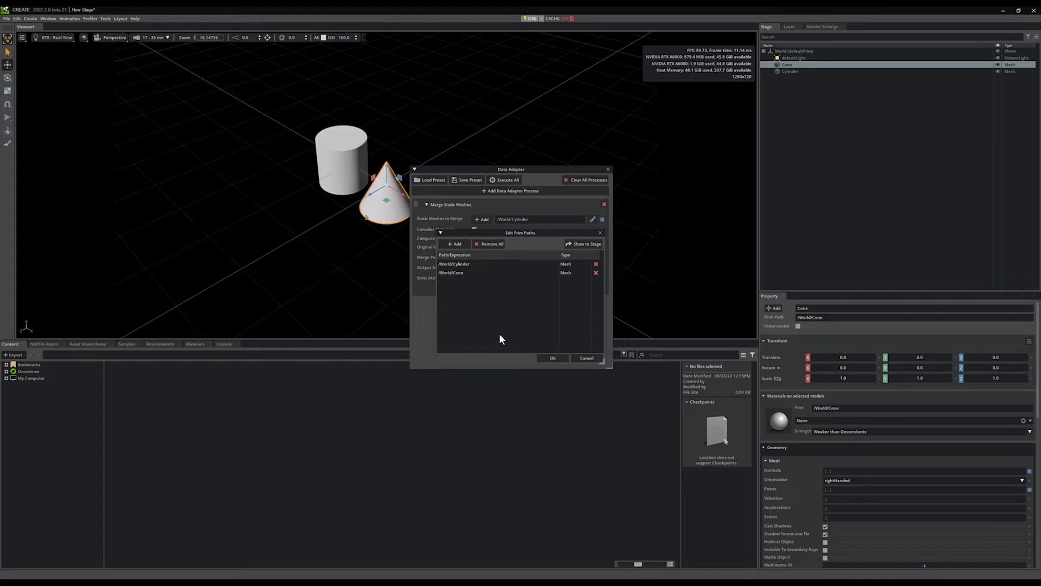
pyautogui.click(560, 359)
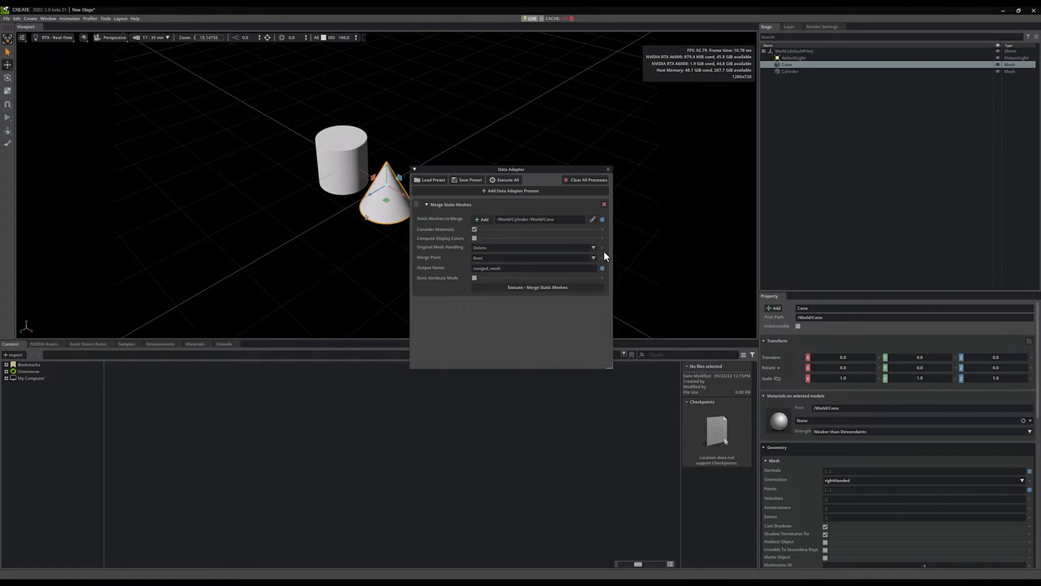
# - Reset the Static Meshes to Merge list and execute the Merge Static Meshes process
pyautogui.click(602, 219)
pyautogui.click(527, 292)
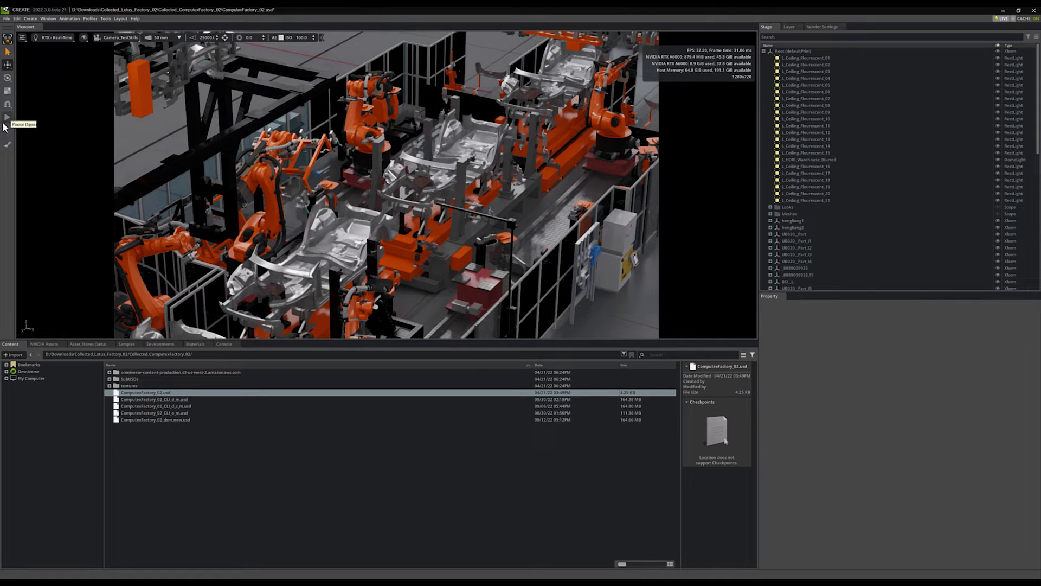
# - Play the unoptimized factory scene's animation to check its frame rate, and stop playback
pyautogui.press('space')
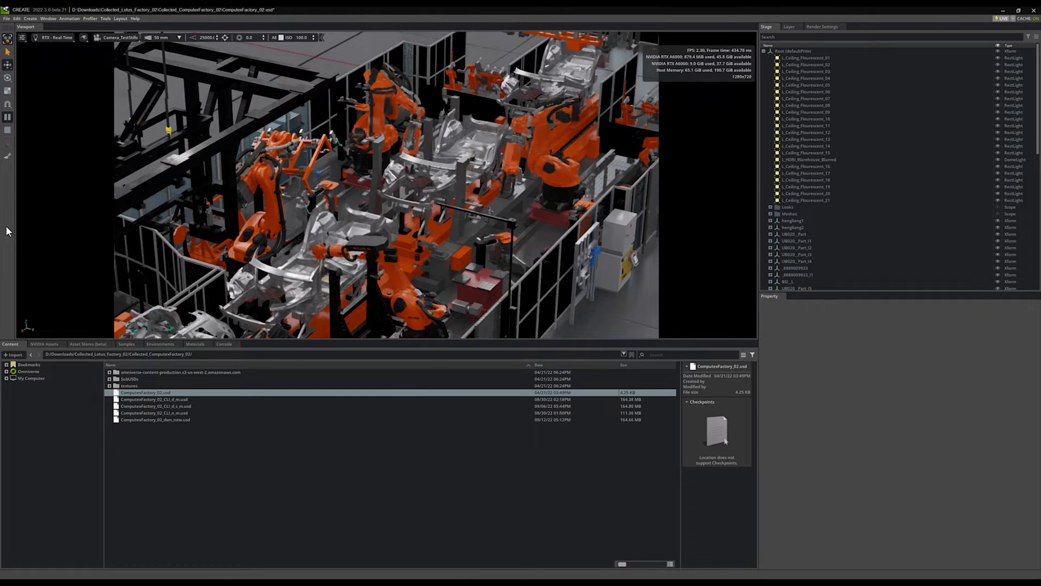
pyautogui.click(7, 131)
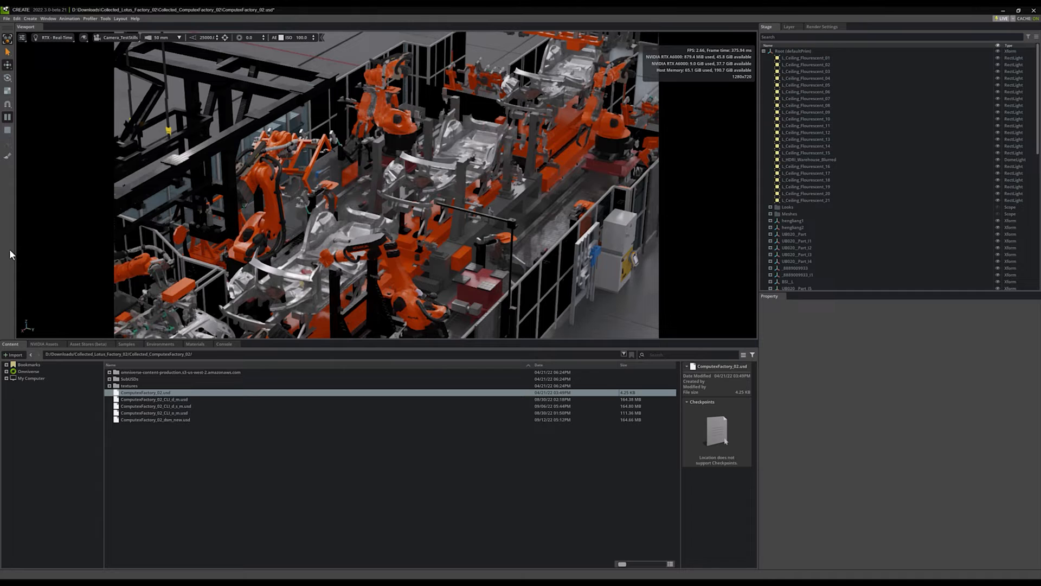
# - Open the Data Adapter for the factory scene and dock it alongside the Property panel
pyautogui.click(48, 19)
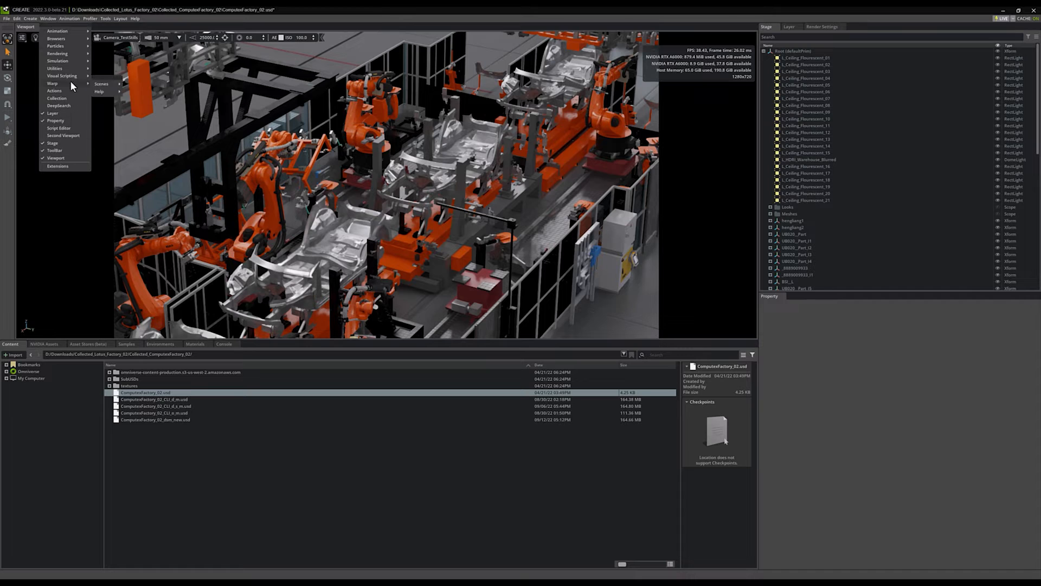
pyautogui.moveTo(73, 68)
pyautogui.click(112, 107)
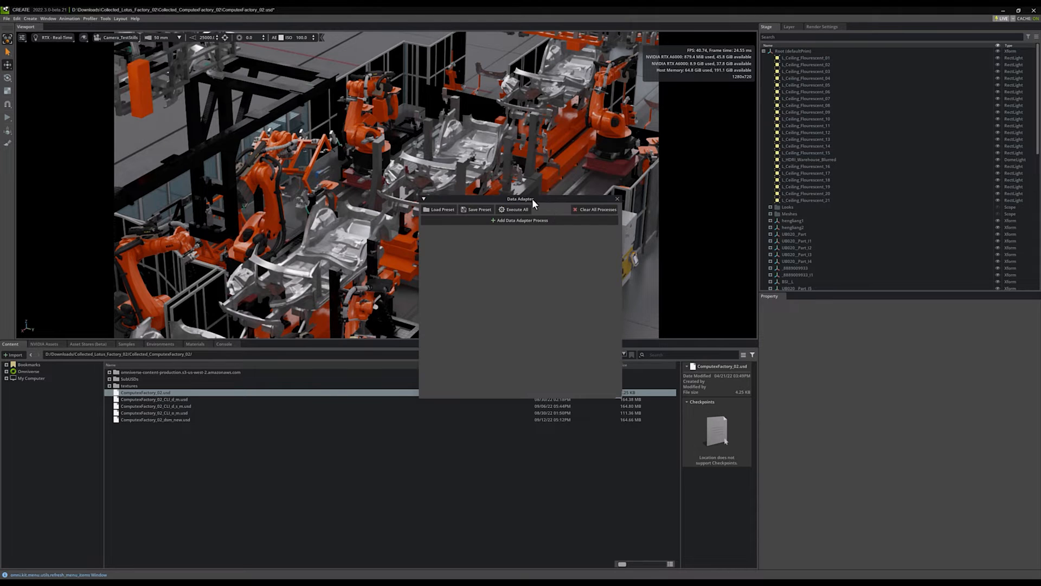
pyautogui.moveTo(532, 201); pyautogui.dragTo(842, 296)
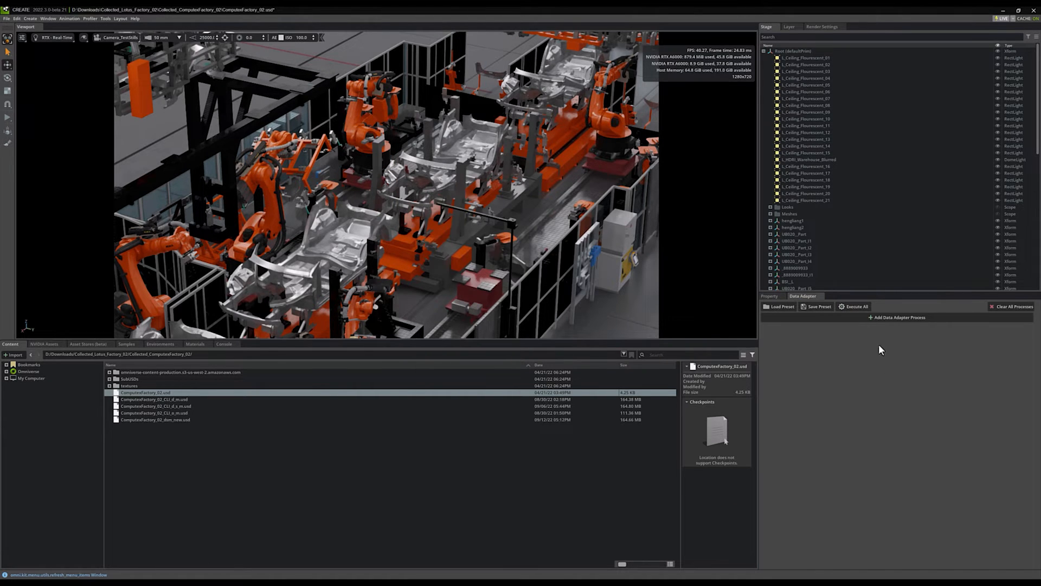
# - Add Optimize Materials, Optimize Skeleton Roots and Merge Static Meshes processes to the Data Adapter, in that order
pyautogui.click(890, 318)
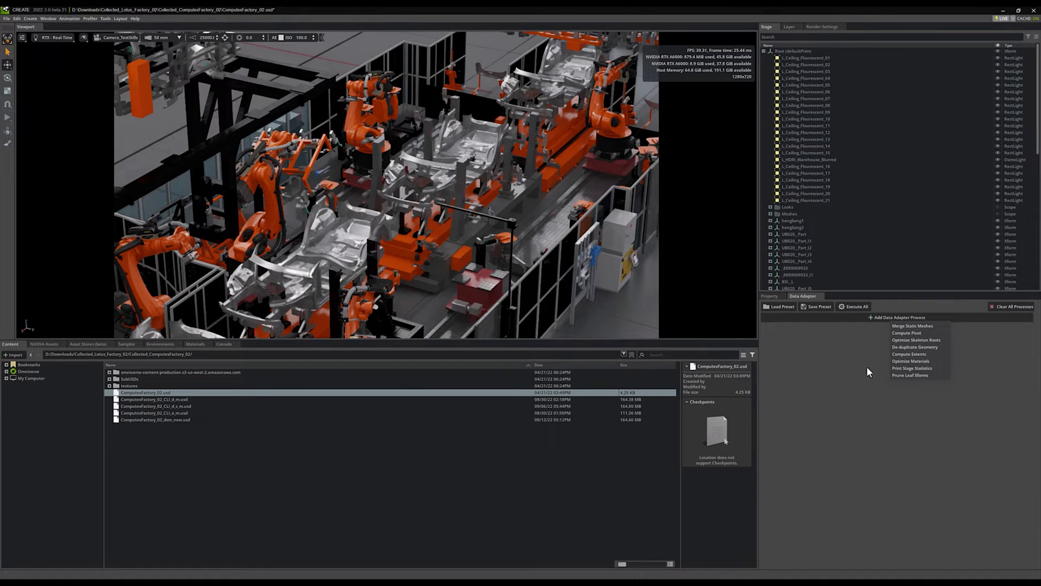
pyautogui.click(905, 361)
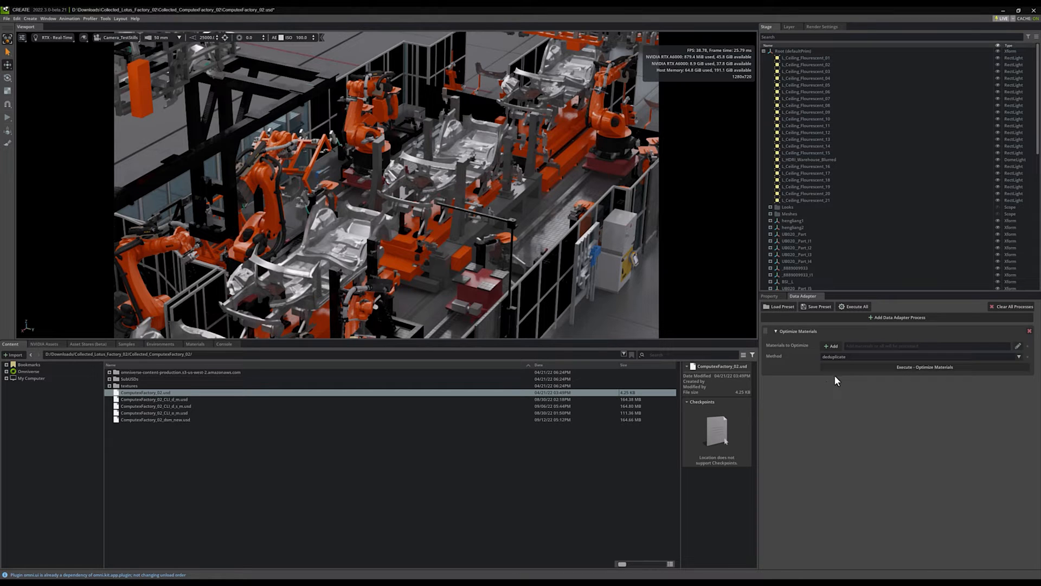
pyautogui.click(876, 317)
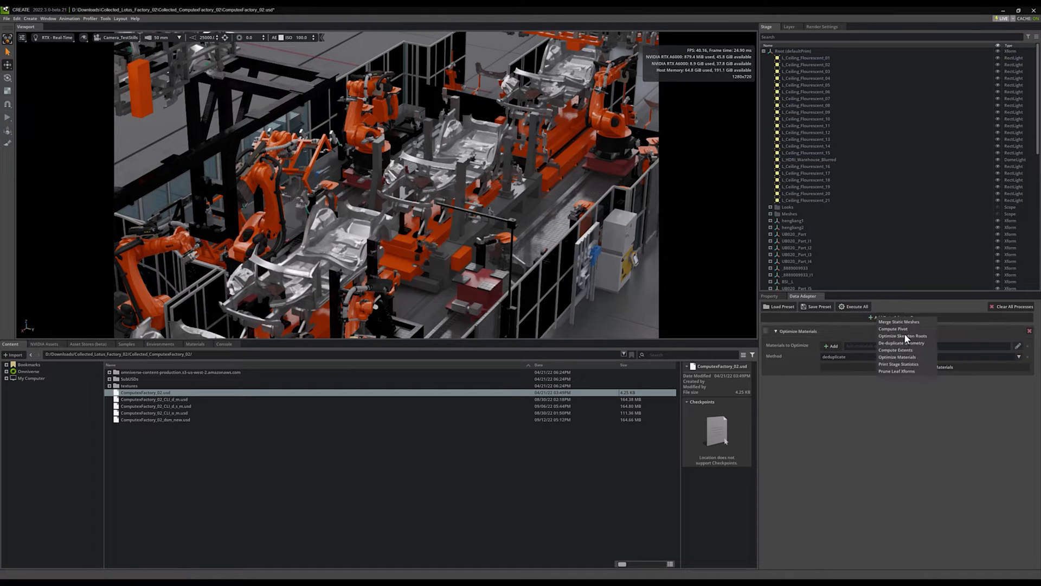
pyautogui.click(902, 336)
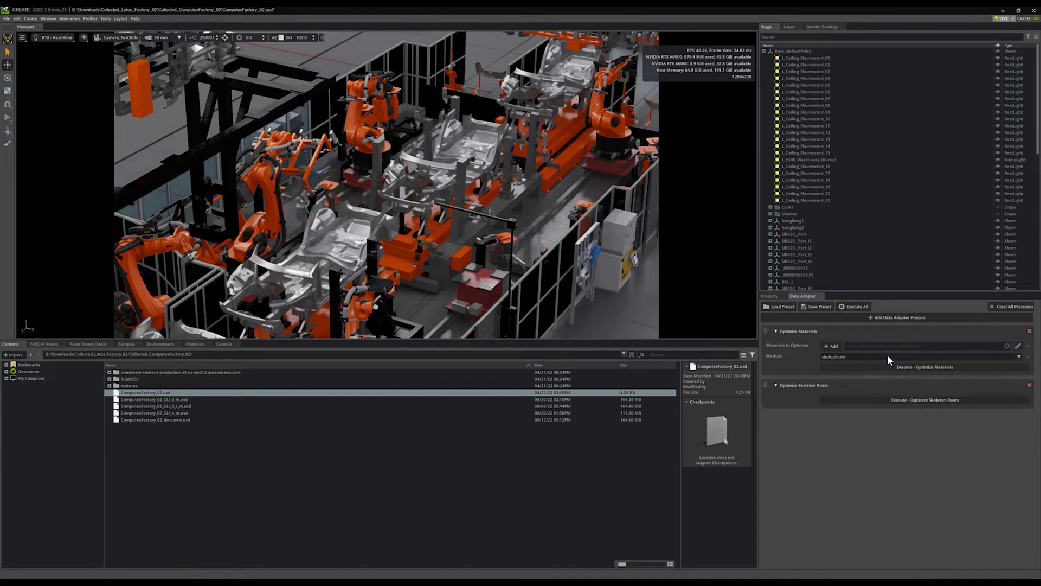
pyautogui.click(876, 318)
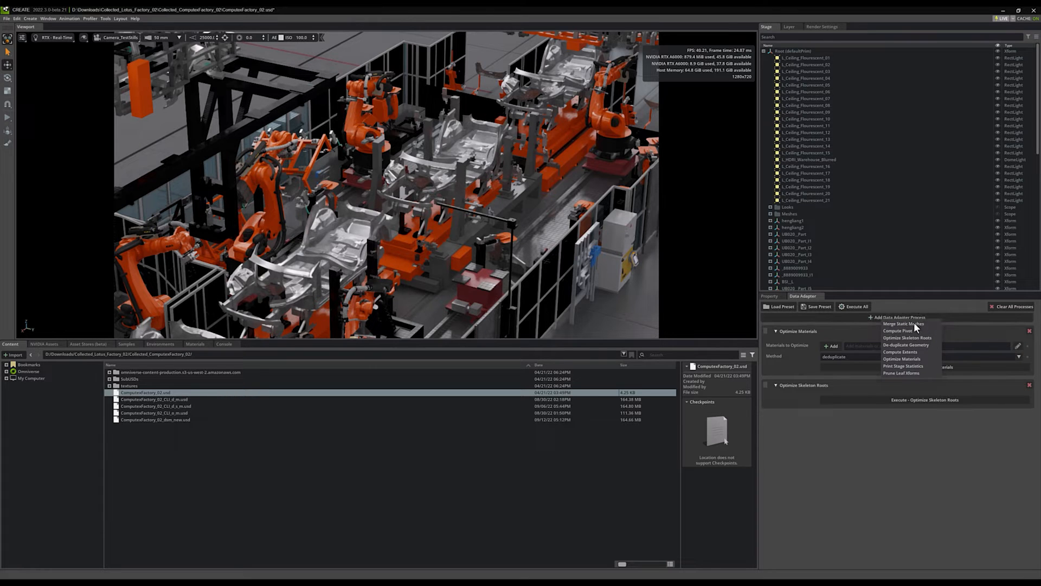
pyautogui.click(914, 324)
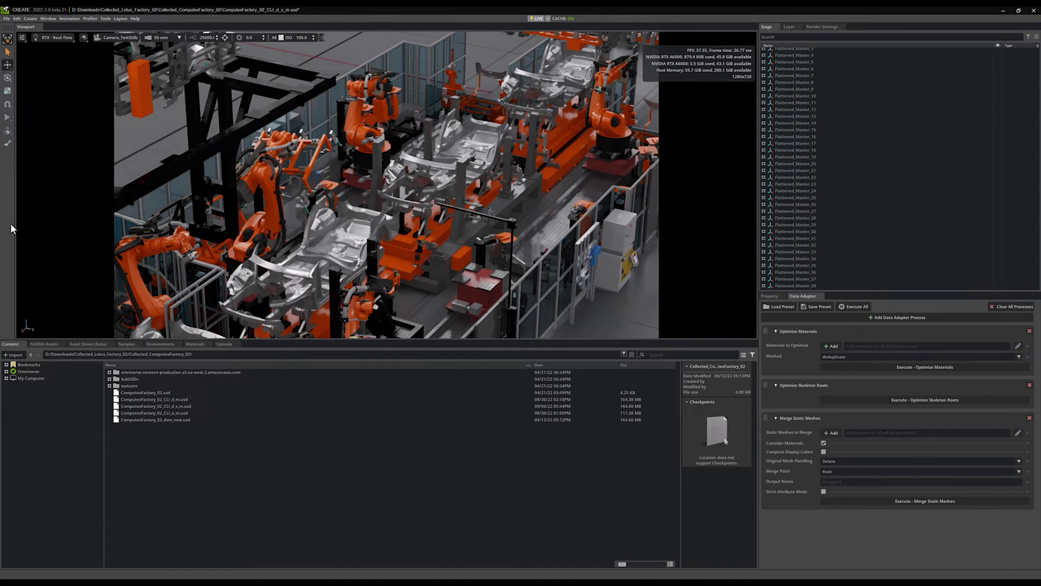
# - Examine the optimized scene's mesh statistics with the RTX Scene scope, and close the Statistics window
pyautogui.click(47, 18)
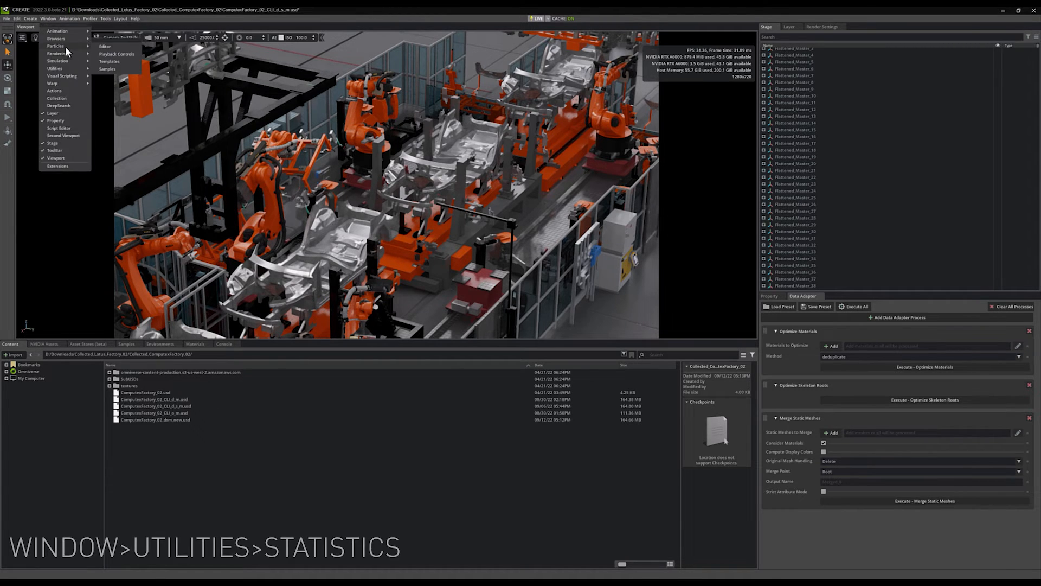
pyautogui.moveTo(71, 68)
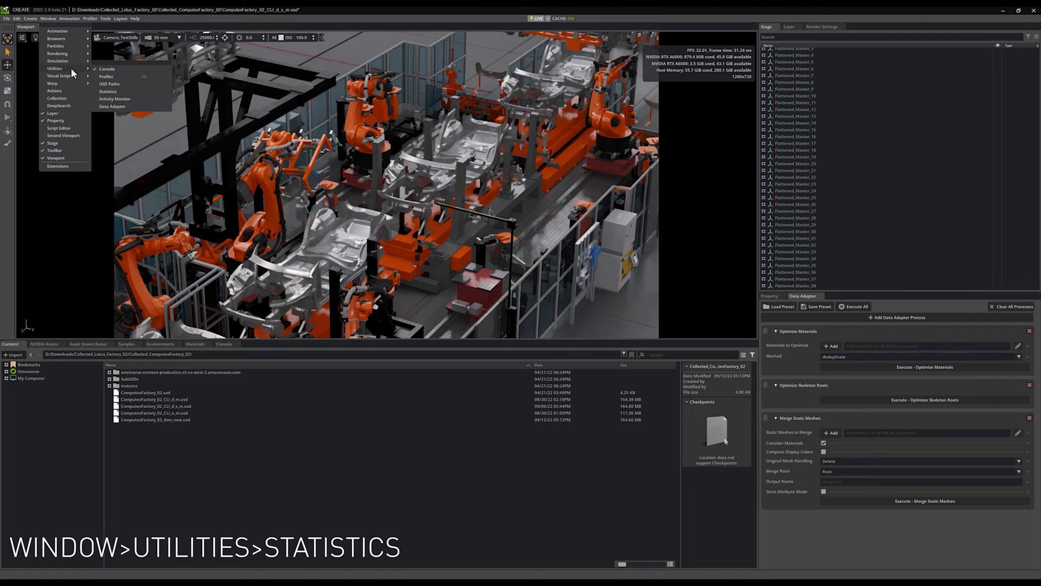
pyautogui.click(111, 94)
pyautogui.click(130, 40)
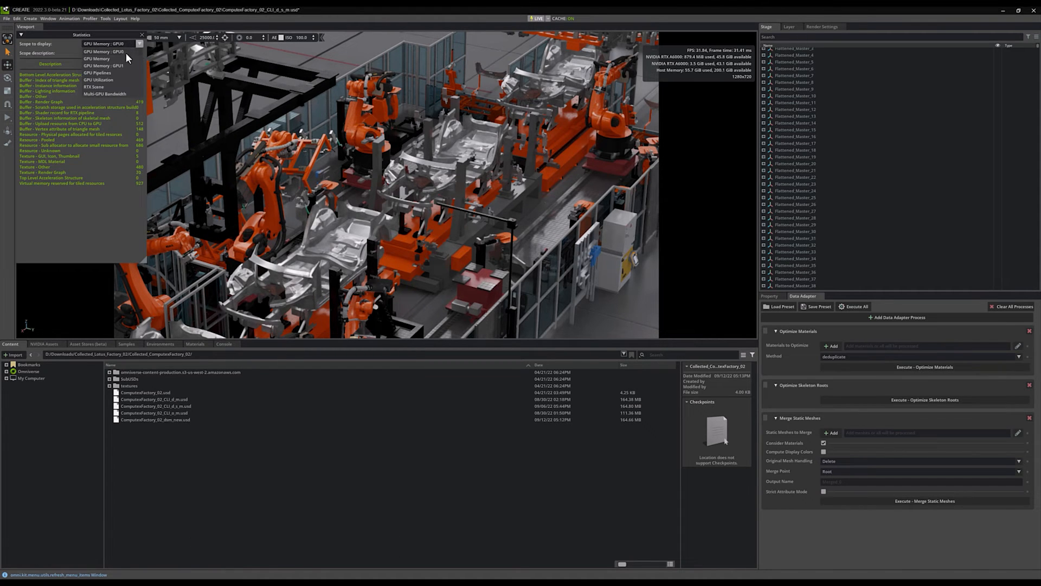
pyautogui.click(108, 87)
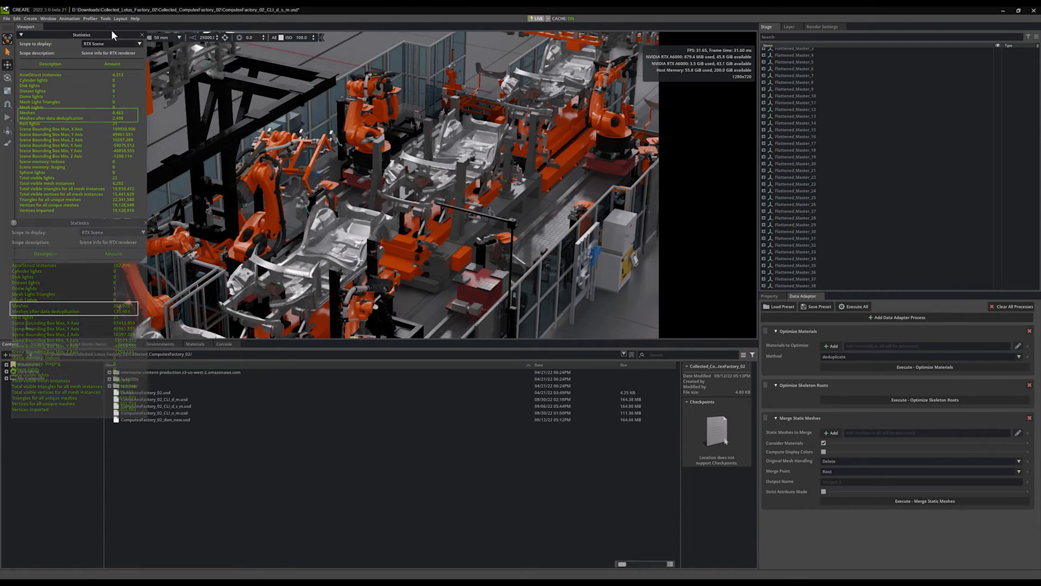
pyautogui.click(143, 35)
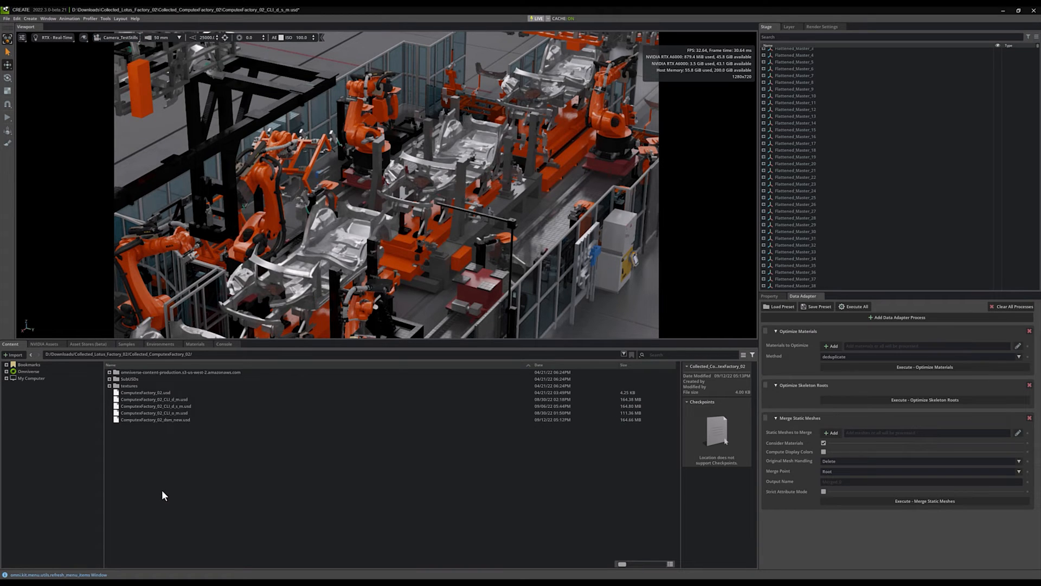
# - Play the optimized factory animation and inspect the contents of Flattened_Master_4 and its materialLibrary in the stage
pyautogui.click(7, 118)
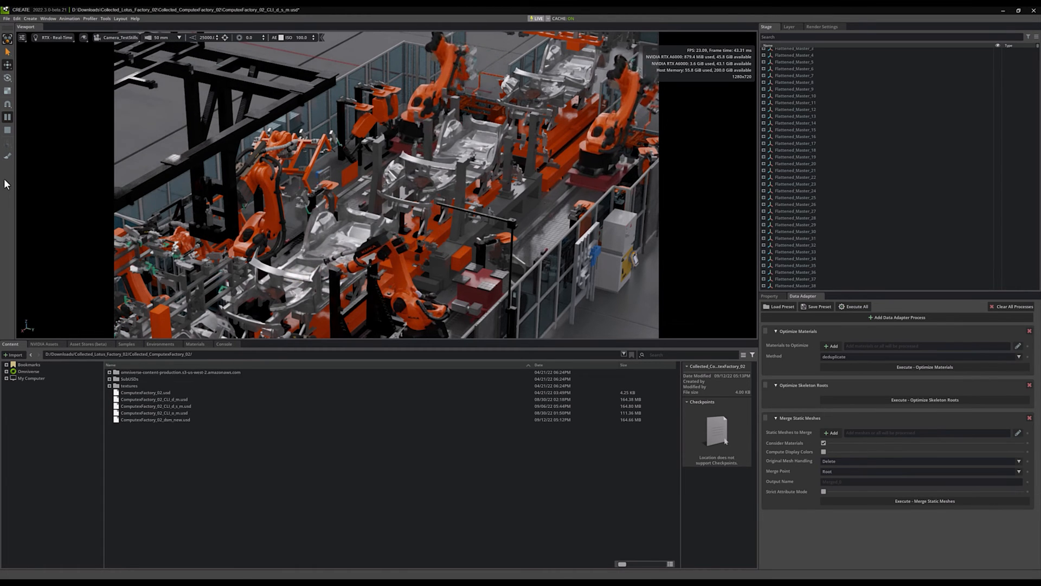
pyautogui.click(764, 55)
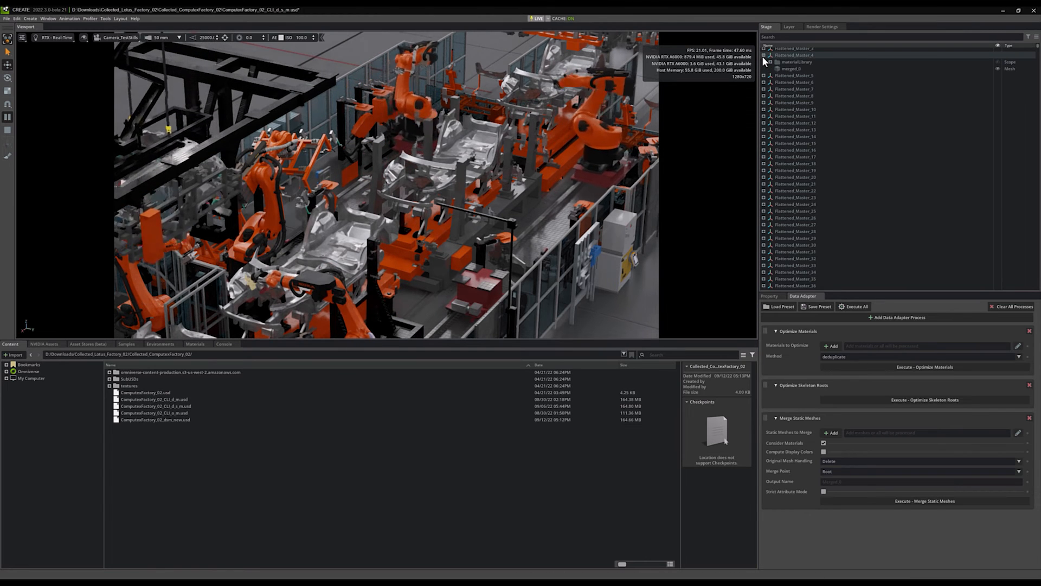
pyautogui.click(770, 62)
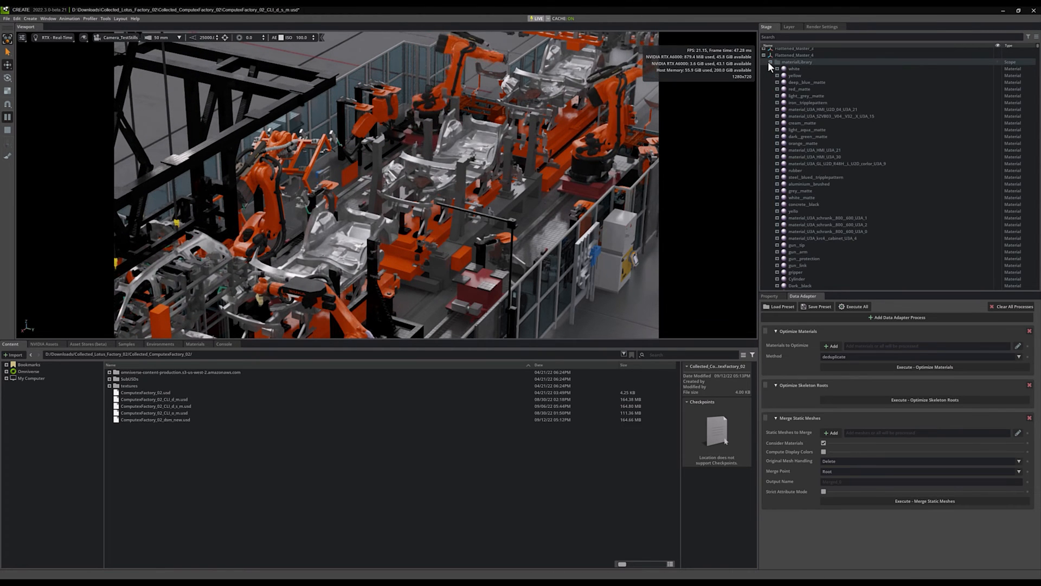
pyautogui.click(770, 62)
pyautogui.click(775, 69)
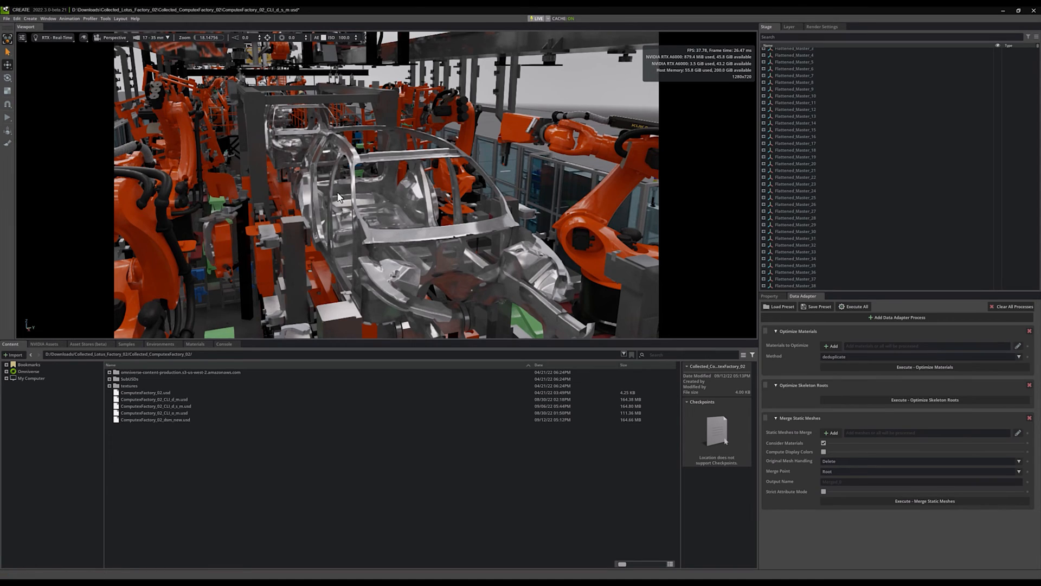
# - Play the optimized factory animation from a head-on perspective view of the car body
pyautogui.moveTo(414, 194)
pyautogui.keyDown('alt'); pyautogui.mouseDown()
pyautogui.moveTo(350, 187)
pyautogui.moveTo(396, 189)
pyautogui.mouseUp(); pyautogui.keyUp('alt')
pyautogui.moveTo(396, 188); pyautogui.dragTo(465, 169, button='middle')
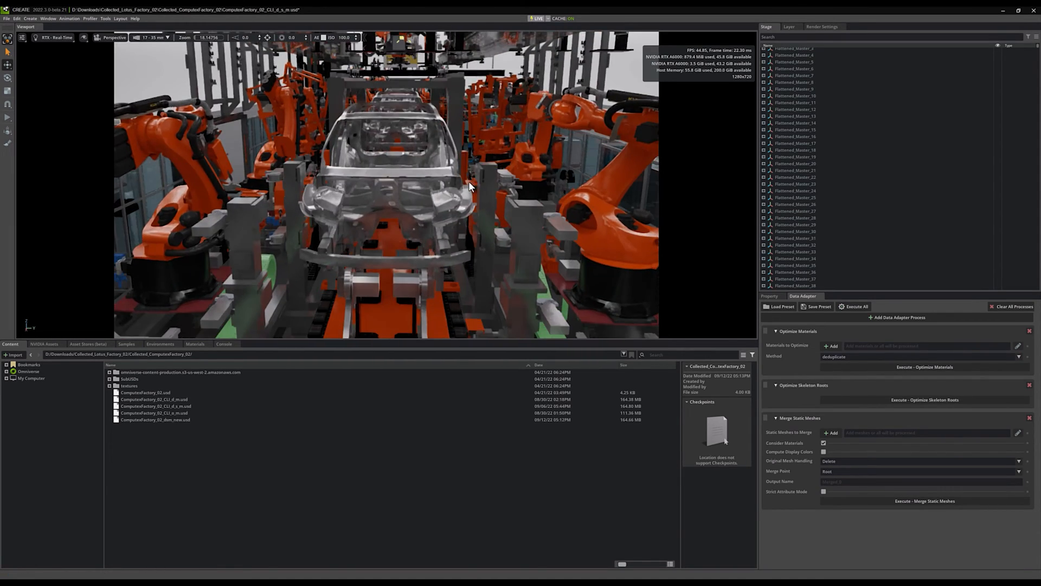
pyautogui.click(8, 117)
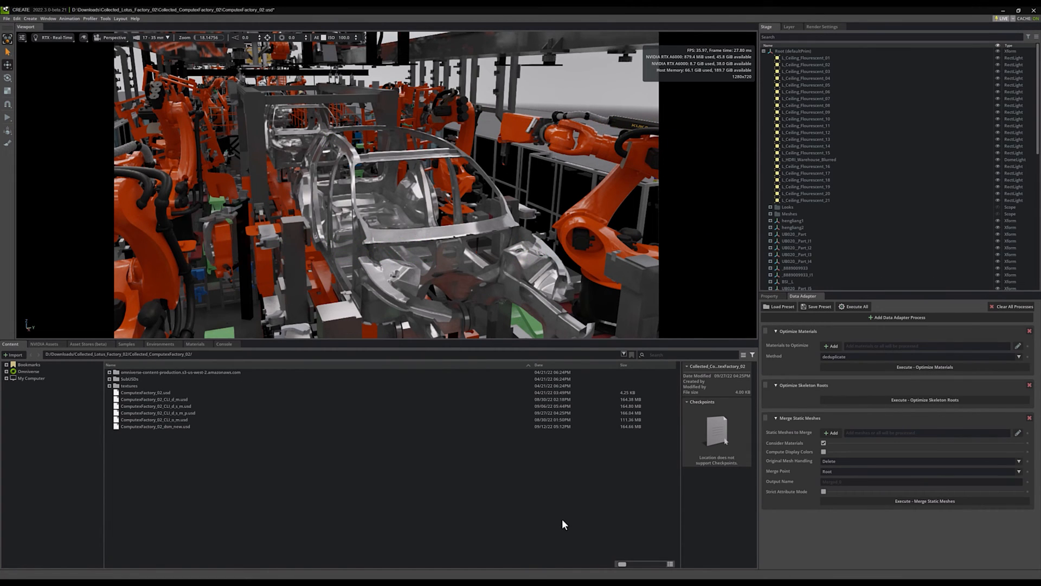
# - Save the Data Adapter process stack as a JSON preset named d_s_m in the Desktop folder
pyautogui.click(817, 307)
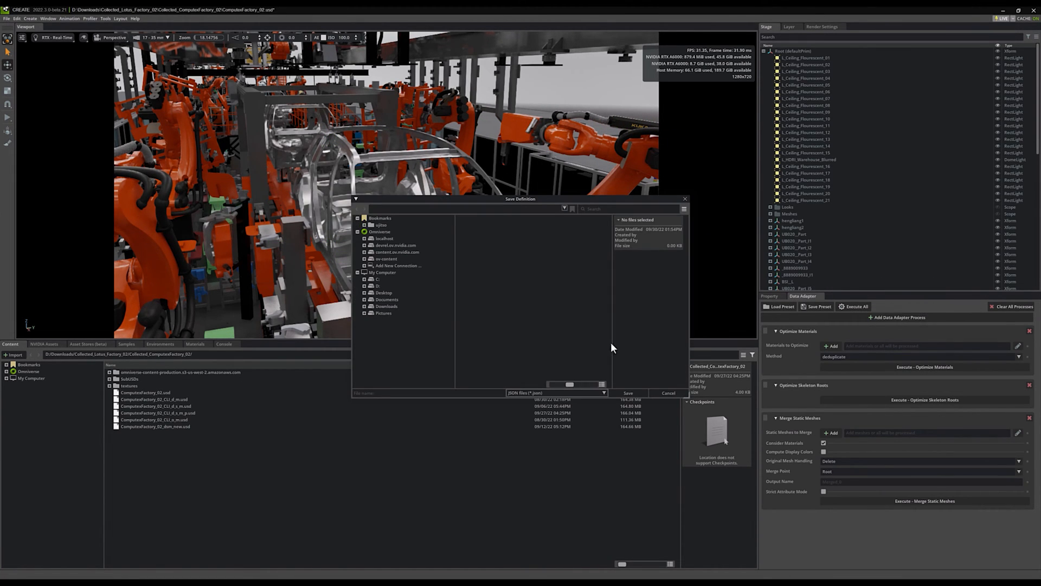
pyautogui.click(382, 293)
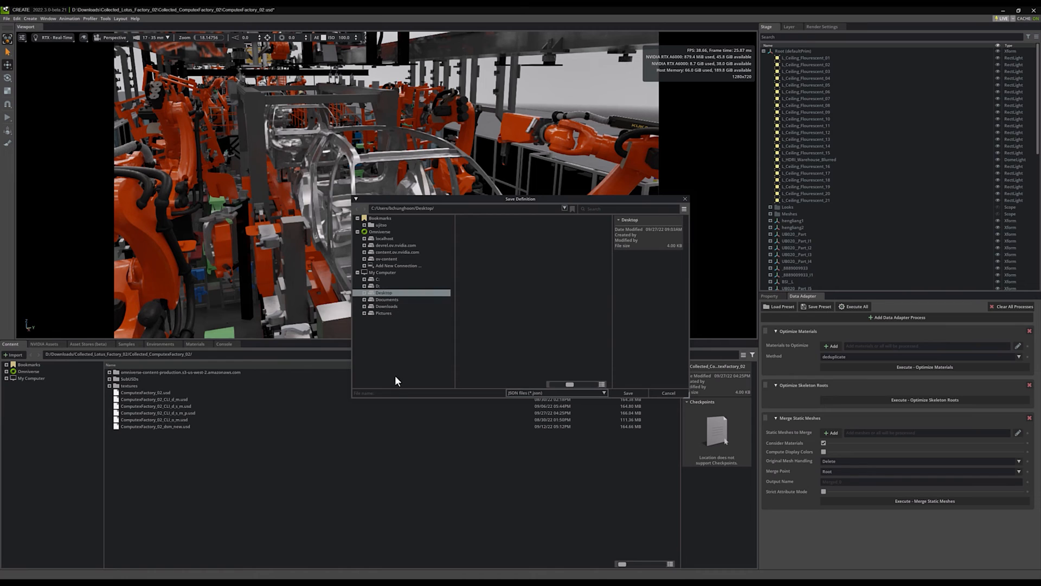
pyautogui.click(393, 394)
pyautogui.click(636, 391)
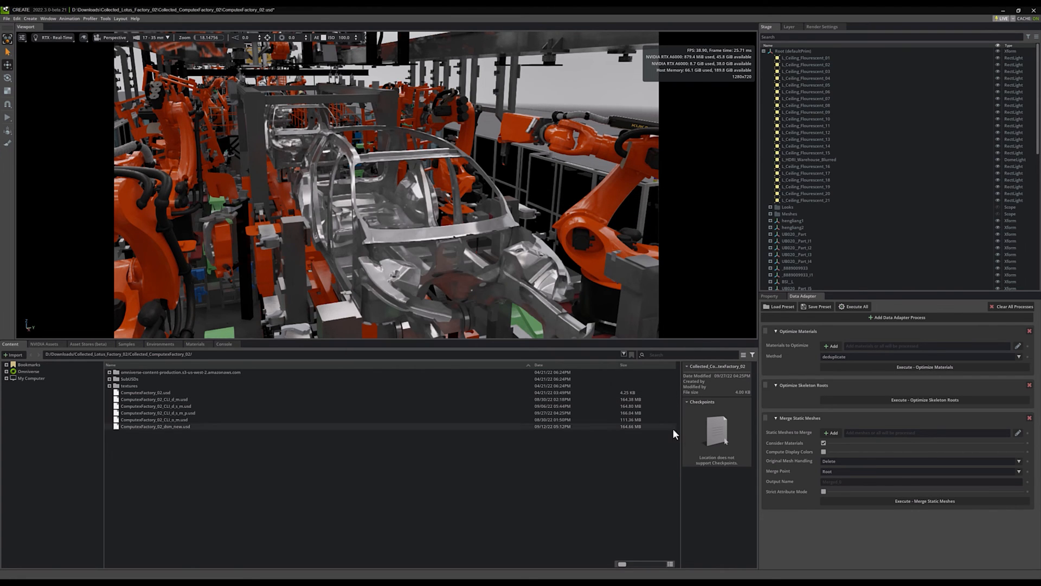
# - Clear all processes from the Data Adapter and load the d_s_m.json preset from the Desktop folder
pyautogui.click(1013, 307)
pyautogui.click(501, 306)
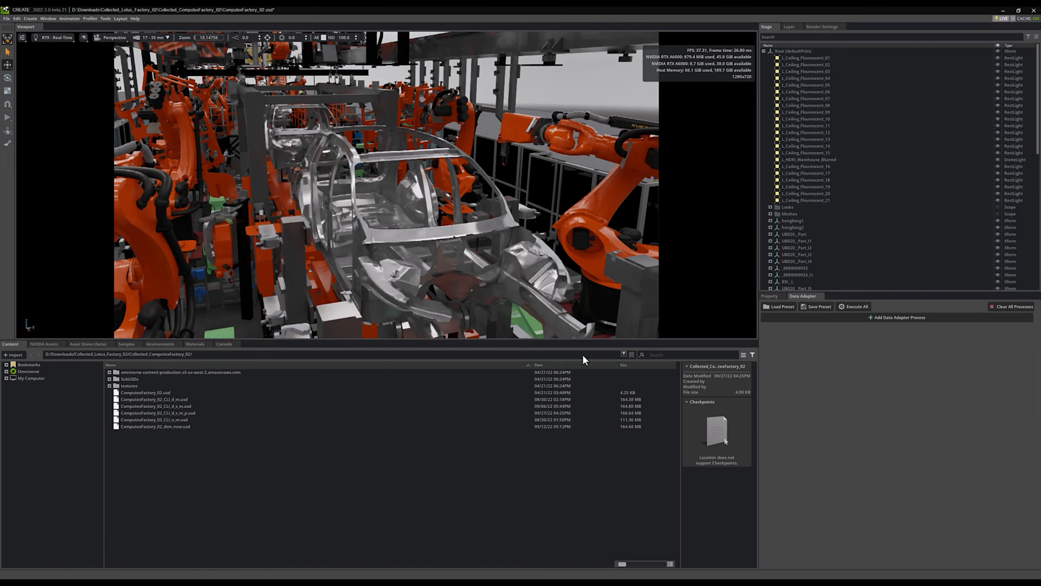
pyautogui.click(784, 307)
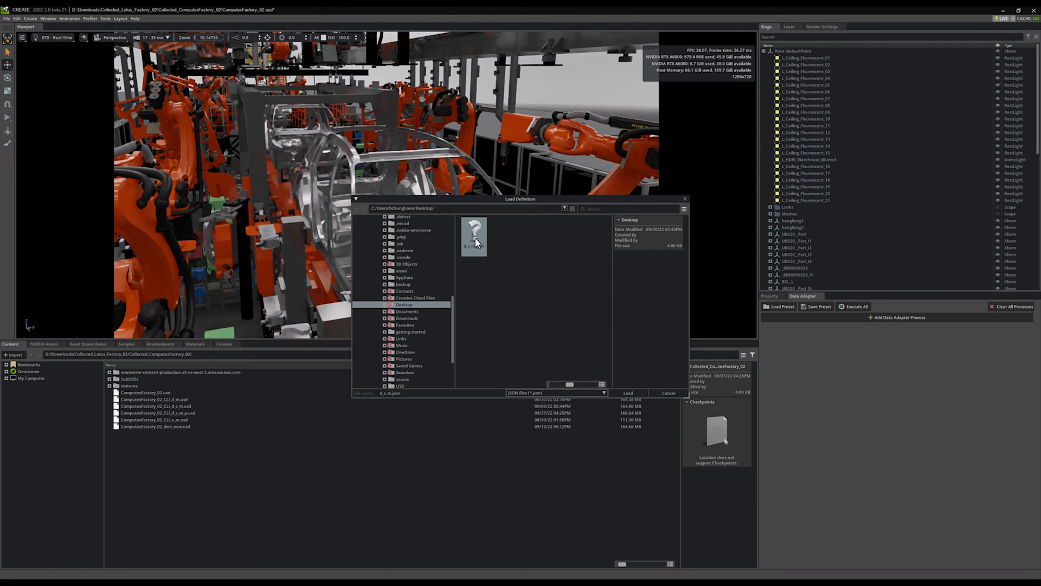
pyautogui.doubleClick(475, 239)
# - Expand the settings of the loaded Optimize Materials, Optimize Skeleton Roots and Merge Static Meshes processes
pyautogui.click(775, 331)
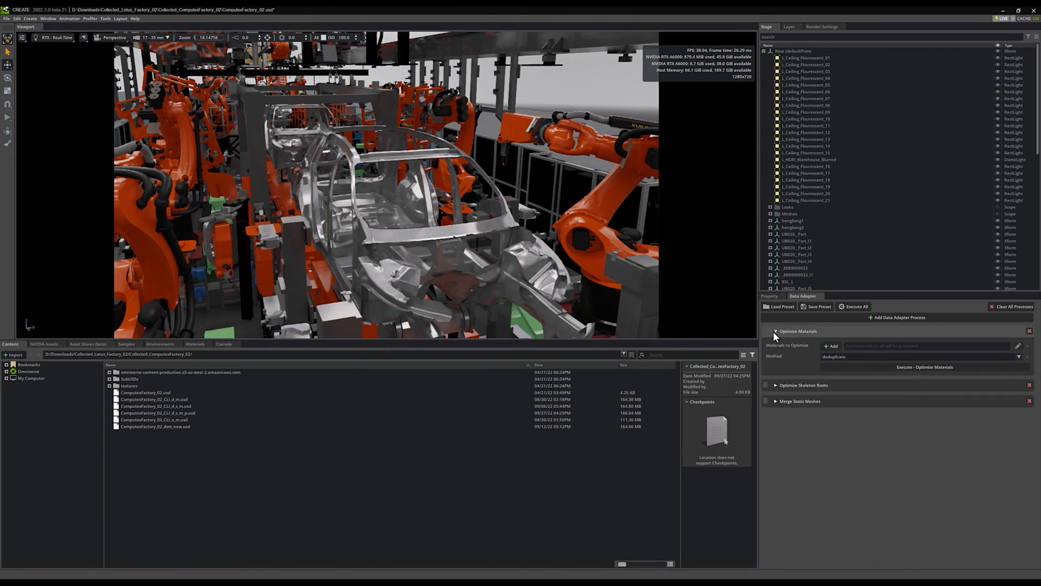
pyautogui.click(774, 385)
pyautogui.click(775, 417)
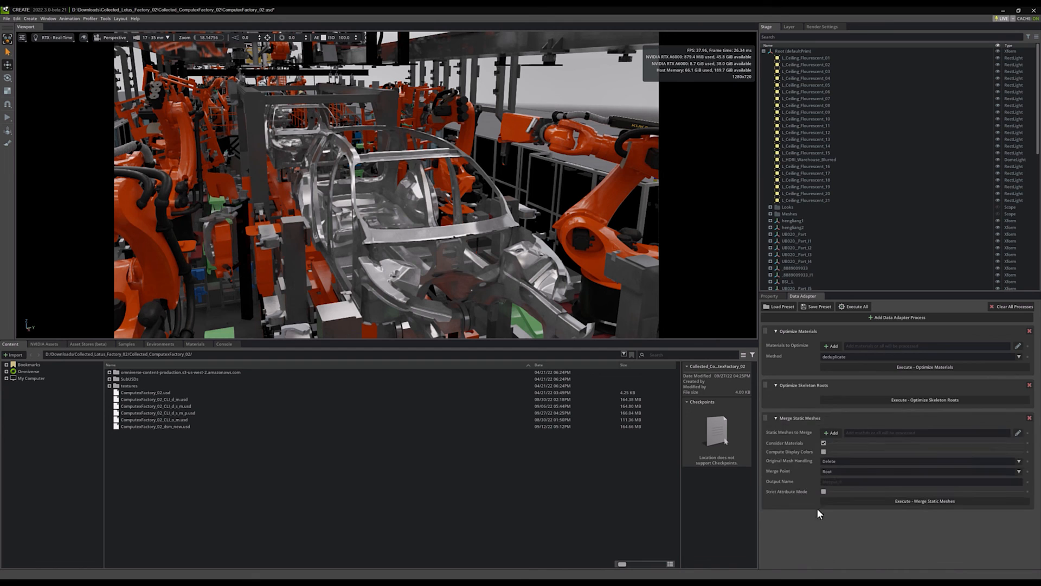